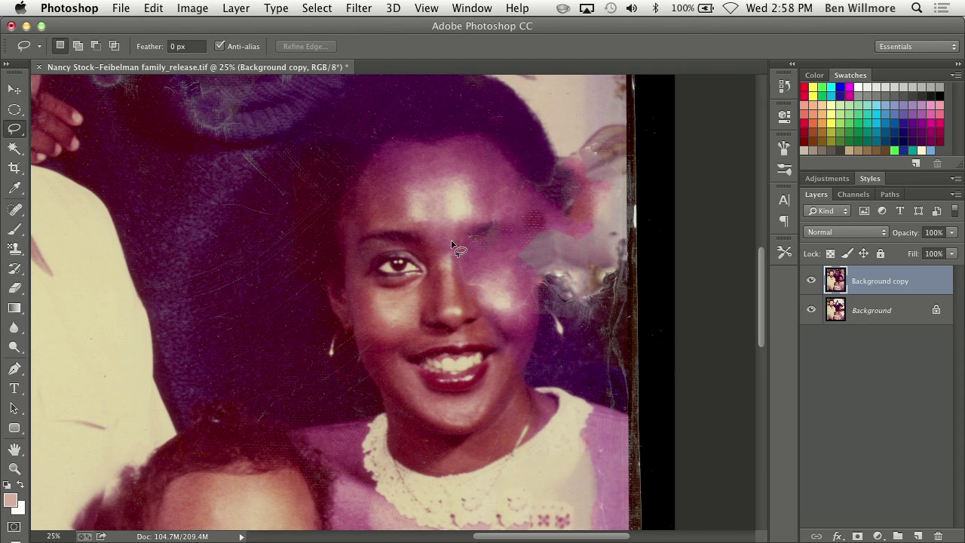
Lasso the intact left half of the face and copy it to a new Layer 1
mouse_move(438, 216)
mouse_down()
mouse_move(392, 199)
mouse_move(356, 211)
mouse_move(341, 238)
mouse_move(361, 333)
mouse_move(391, 349)
mouse_move(445, 333)
mouse_move(454, 311)
mouse_move(451, 239)
mouse_move(461, 320)
mouse_move(451, 331)
mouse_up()
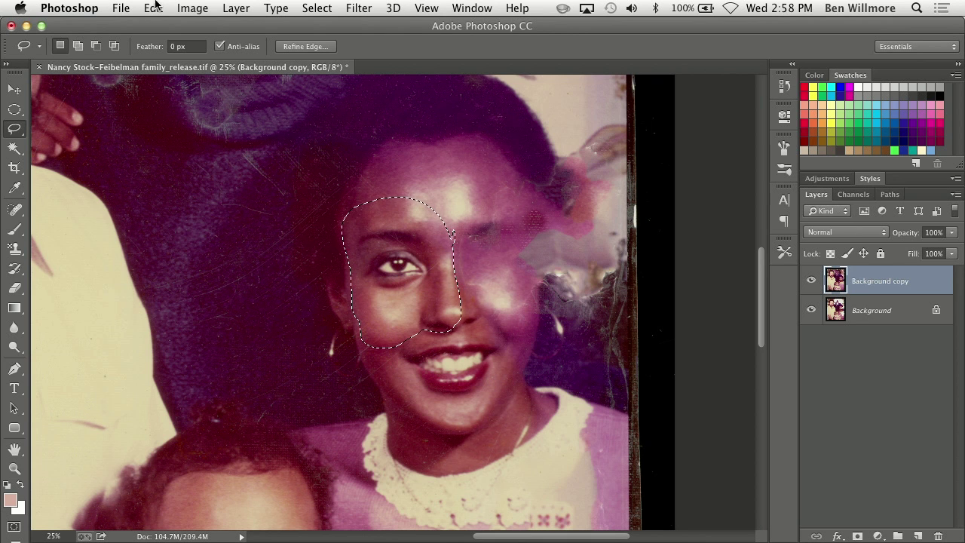
key(super+j)
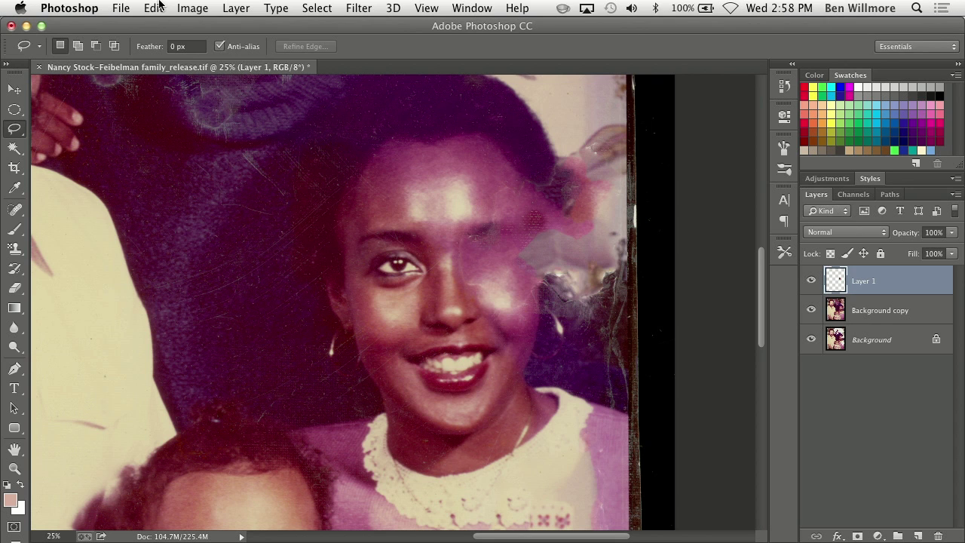
Flip the copied face half horizontally
click(158, 11)
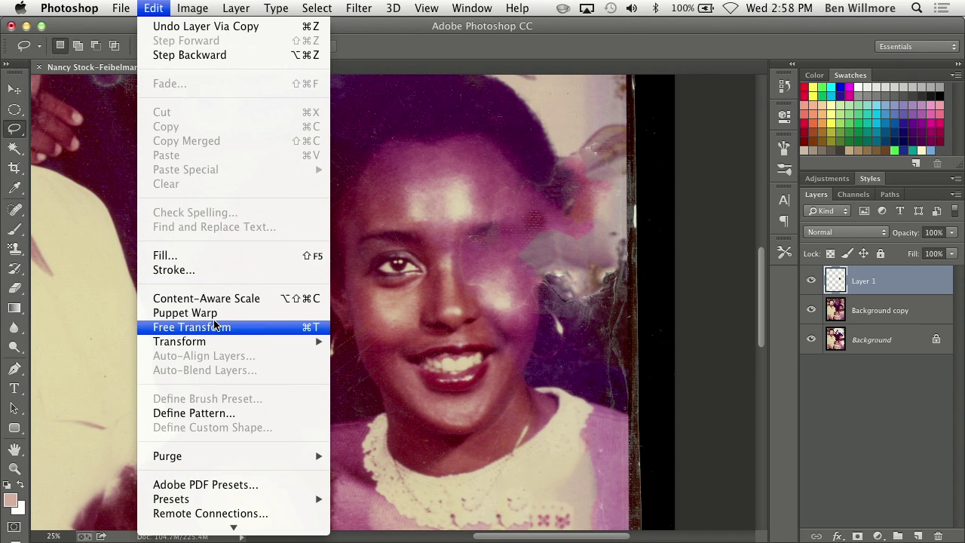
mouse_move(217, 340)
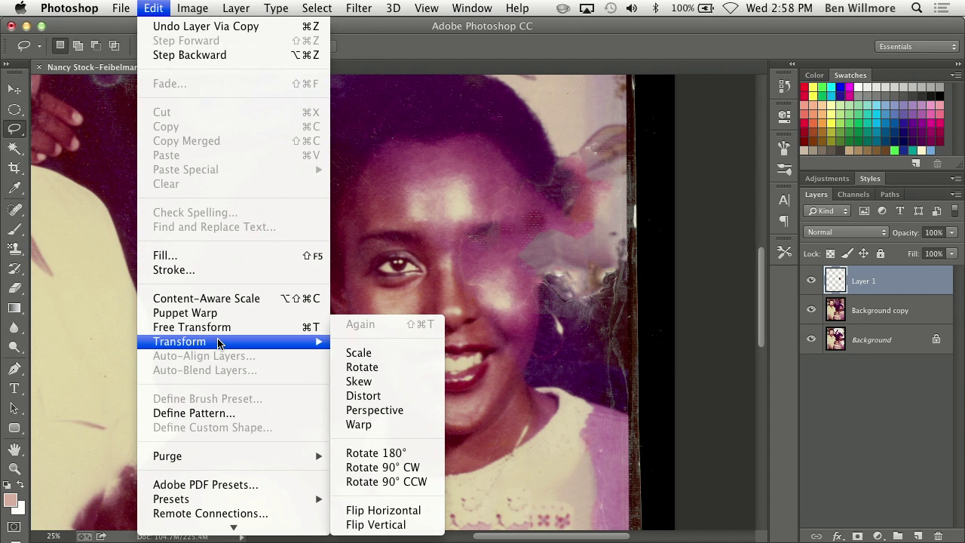
click(416, 510)
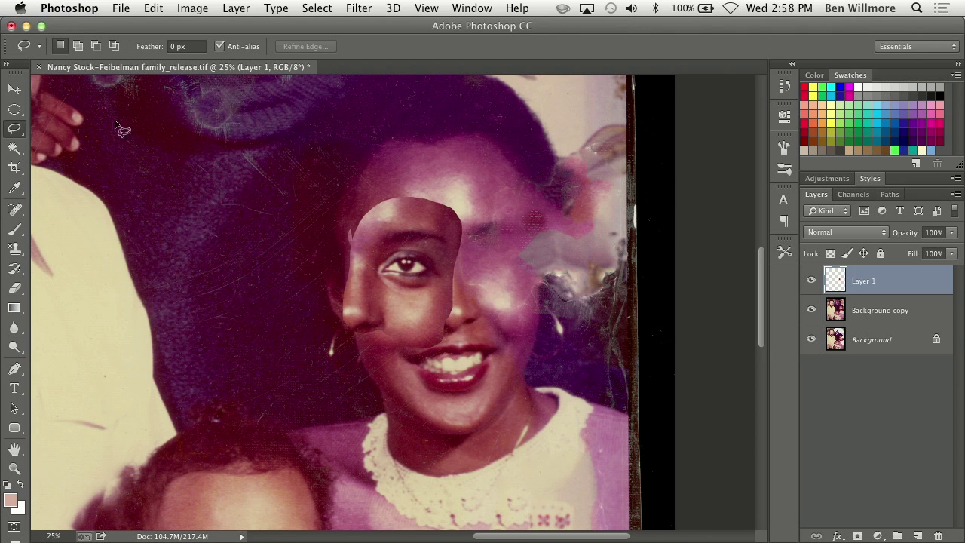
Move the mirrored patch over the damaged right side of the face, aligning its features
click(15, 90)
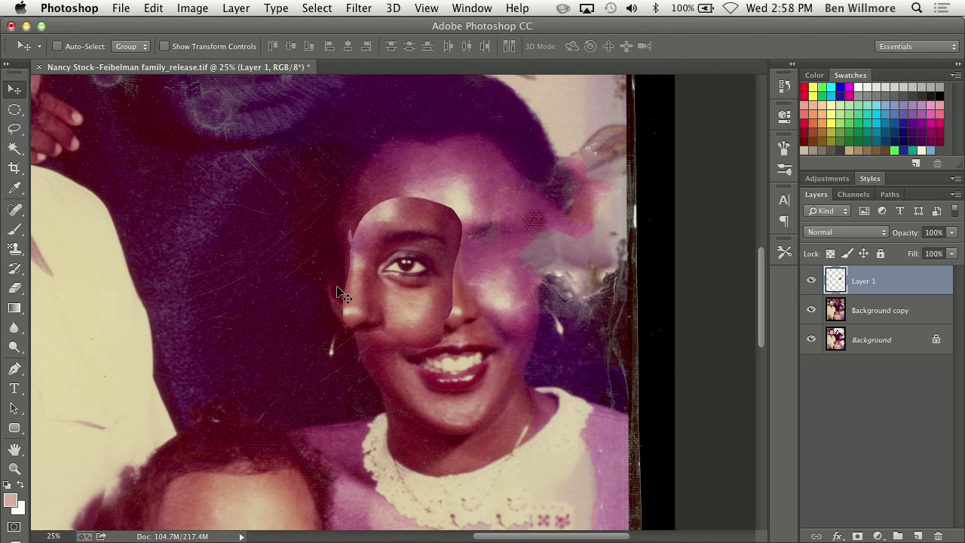
drag(386, 301, 506, 277)
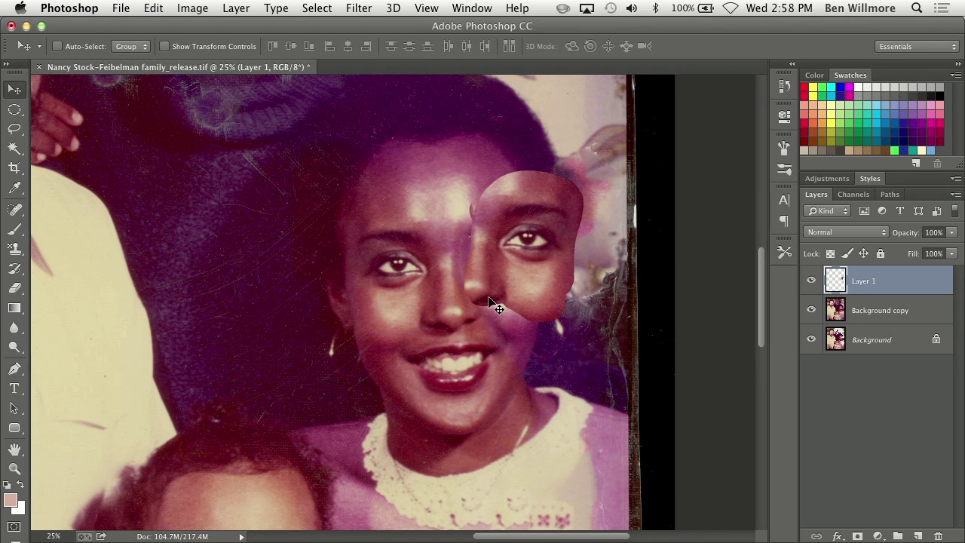
drag(470, 259, 445, 275)
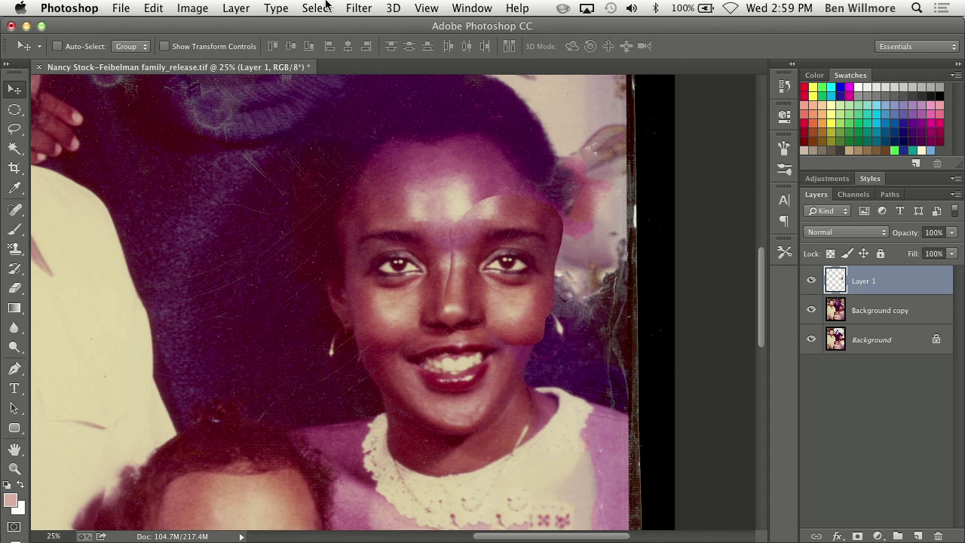
click(354, 8)
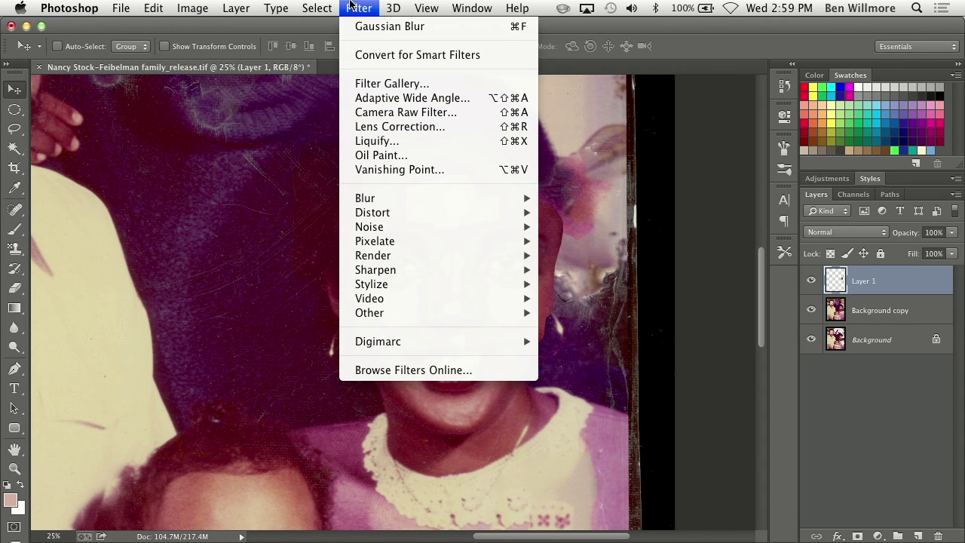
Convert Layer 1 to a smart object and start Free Transform on it
click(370, 57)
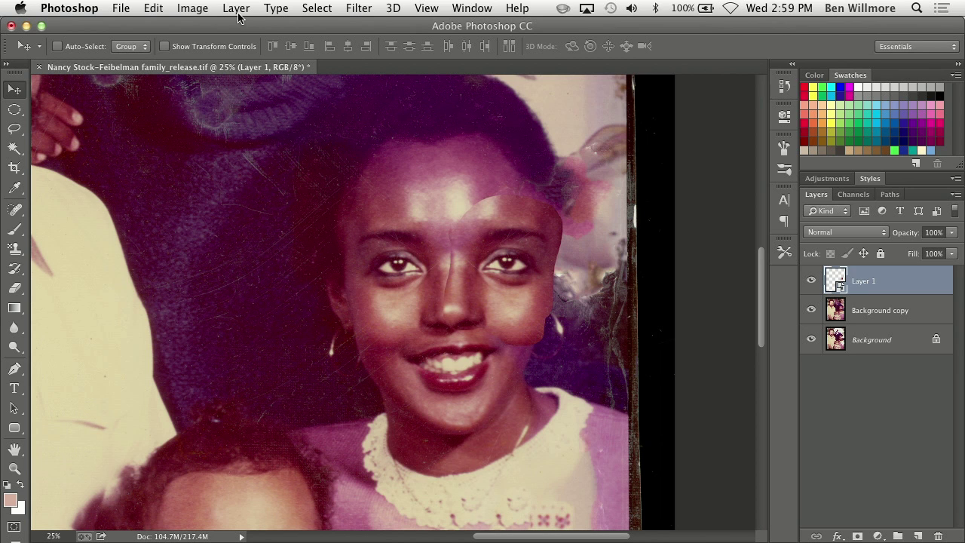
click(153, 8)
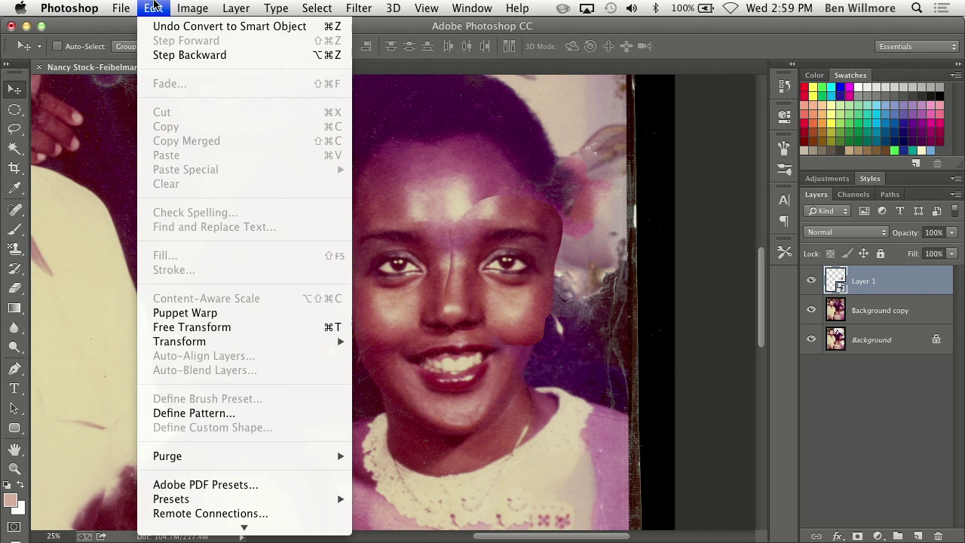
click(235, 327)
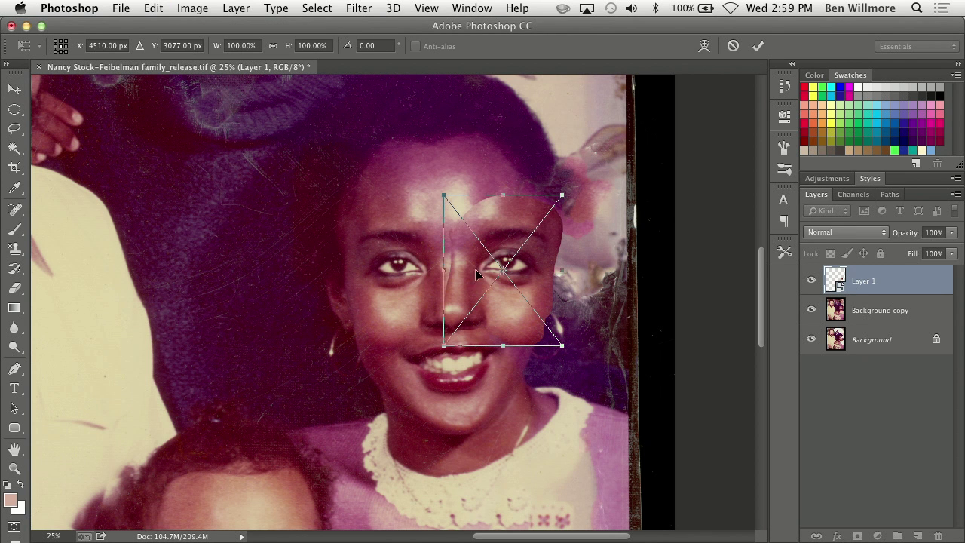
Undo a trial rotation and move the transform pivot onto the patch's eye
scroll(586, 314, up, 1)
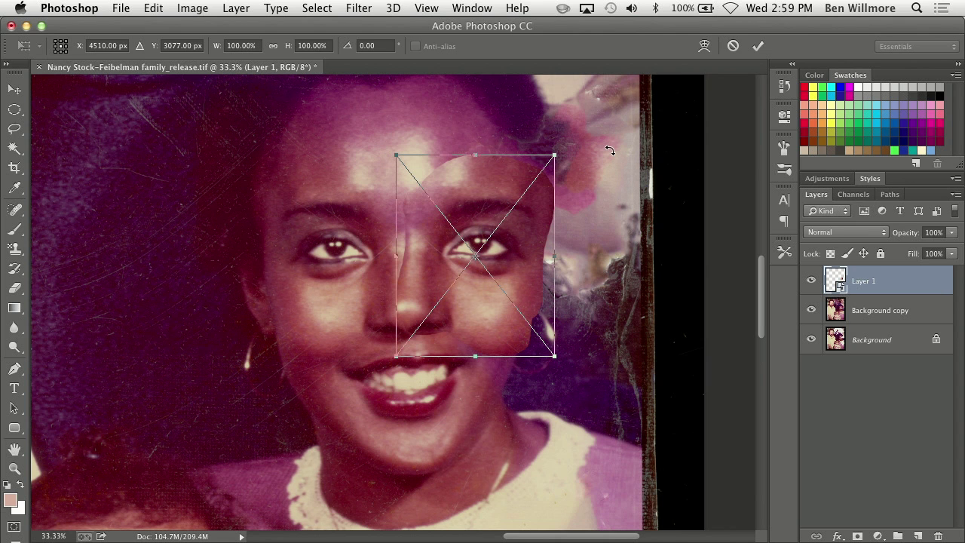
drag(610, 149, 542, 126)
key(super+z)
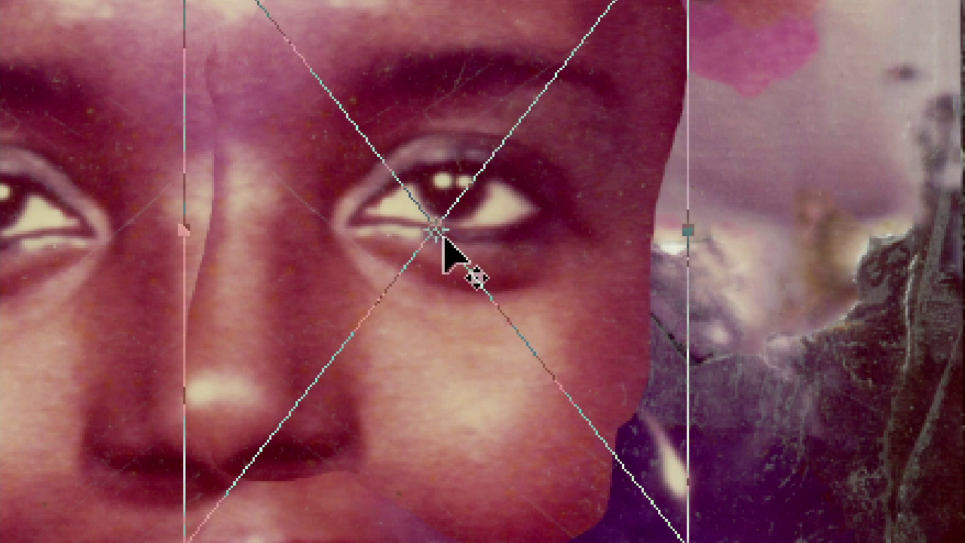
drag(435, 226, 204, 400)
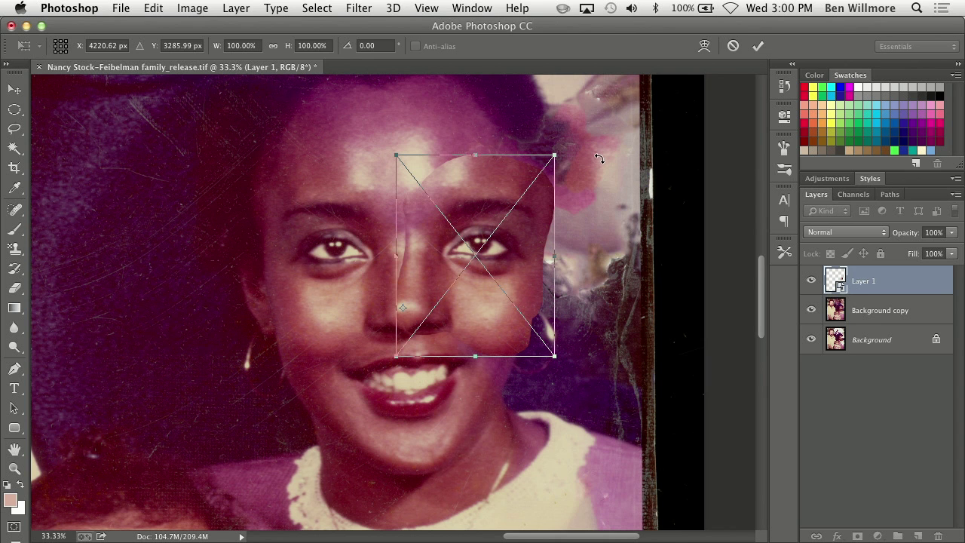
Rotate the face patch around its eye to about -8.56°, hiding extras to judge alignment
drag(598, 158, 534, 186)
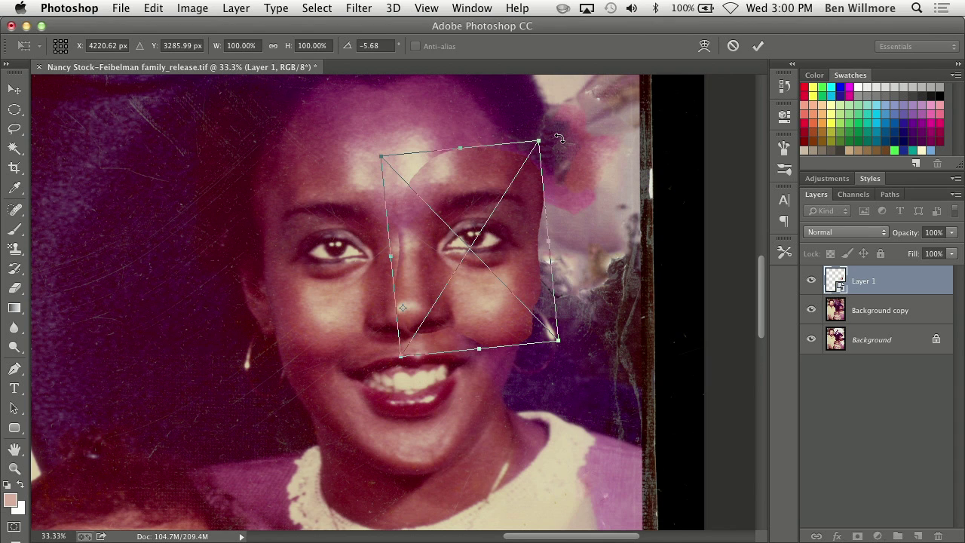
key(super+h)
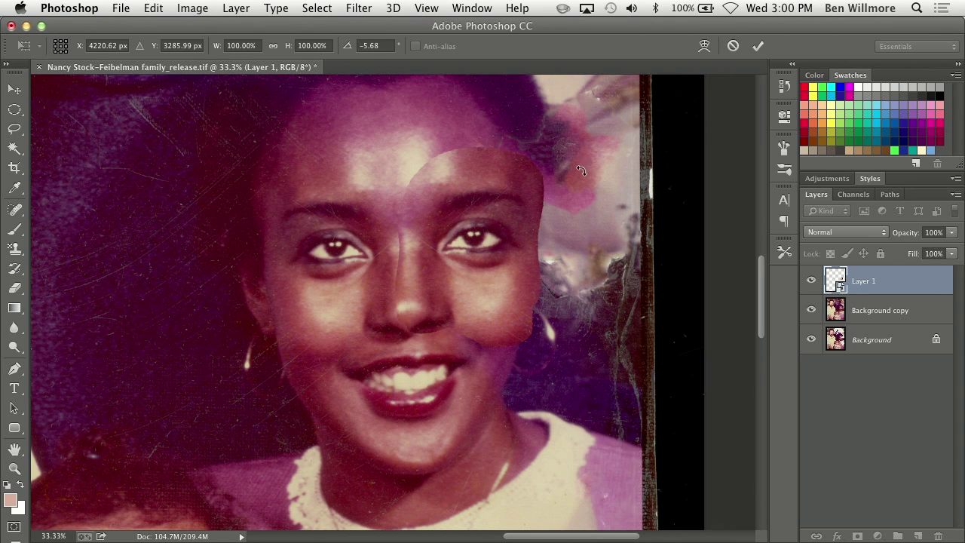
key(super+h)
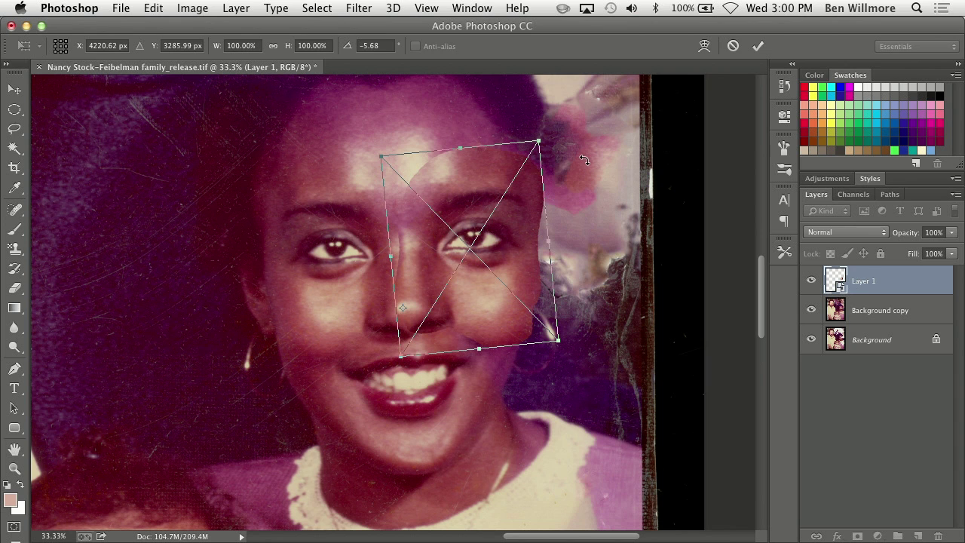
key(super+h)
drag(584, 159, 568, 156)
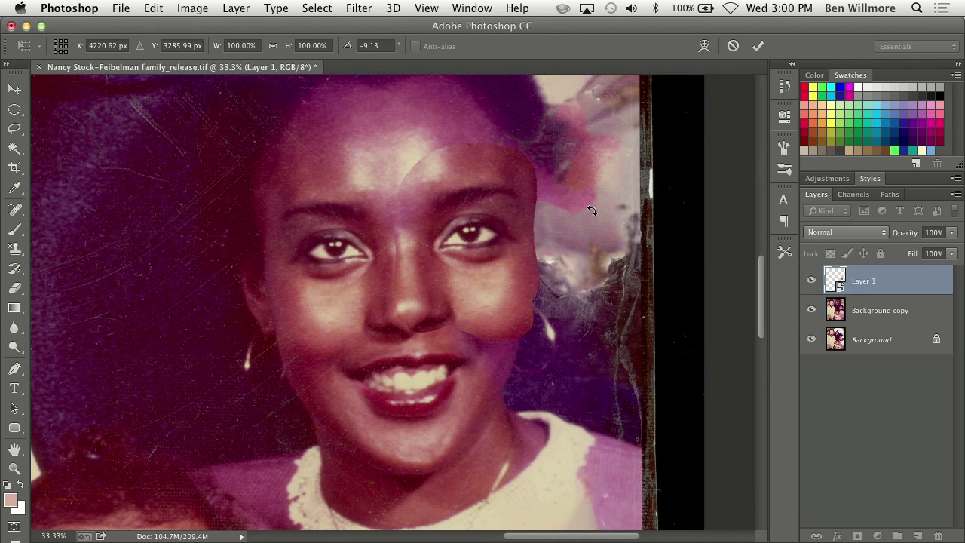
drag(580, 107, 579, 113)
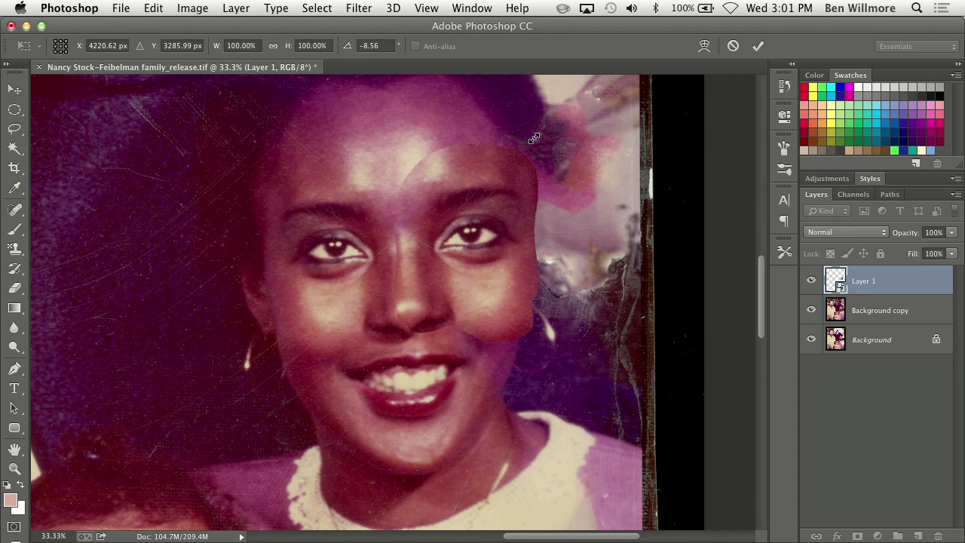
Scale the face patch to about 94% and commit the transformation
drag(531, 139, 523, 149)
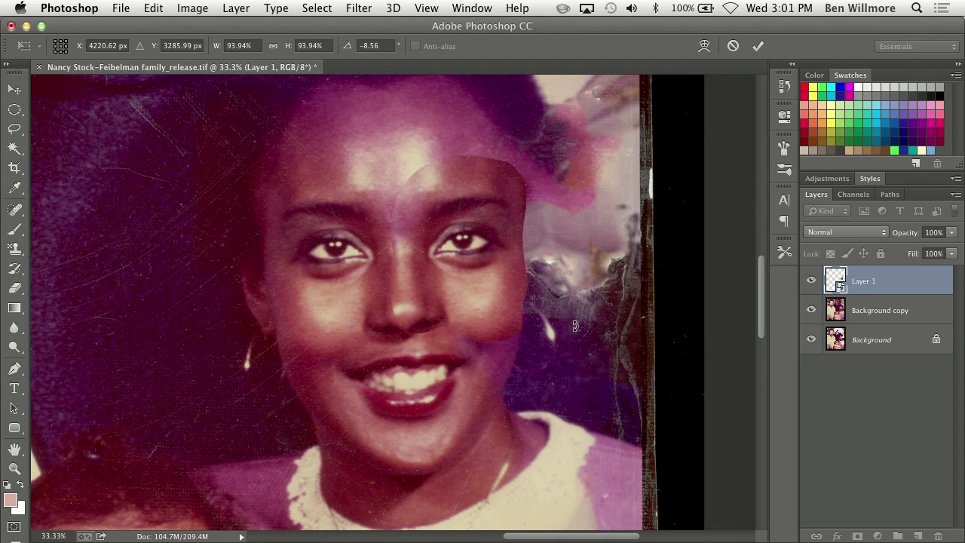
key(Return)
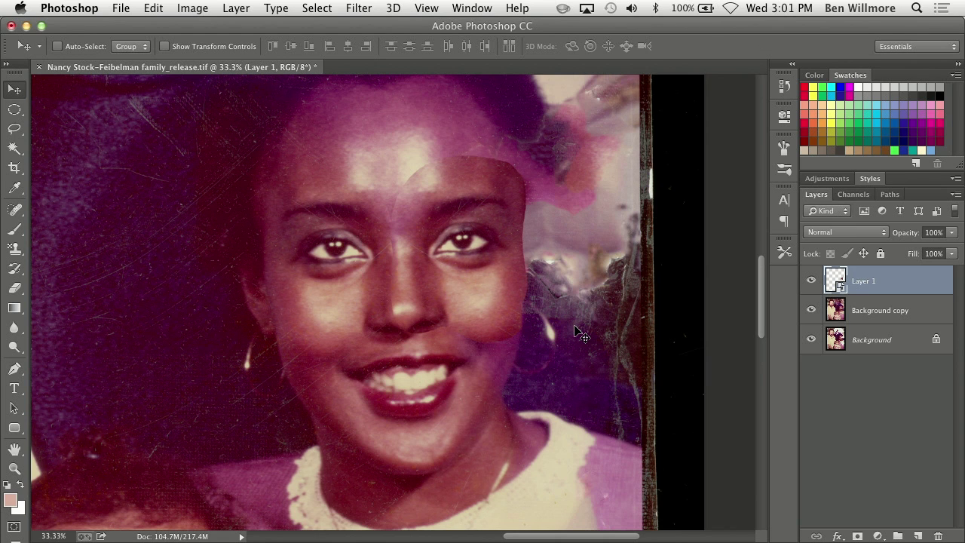
Add a layer mask to Layer 1 and set up an enlarged black brush with adjusted hardness
click(856, 536)
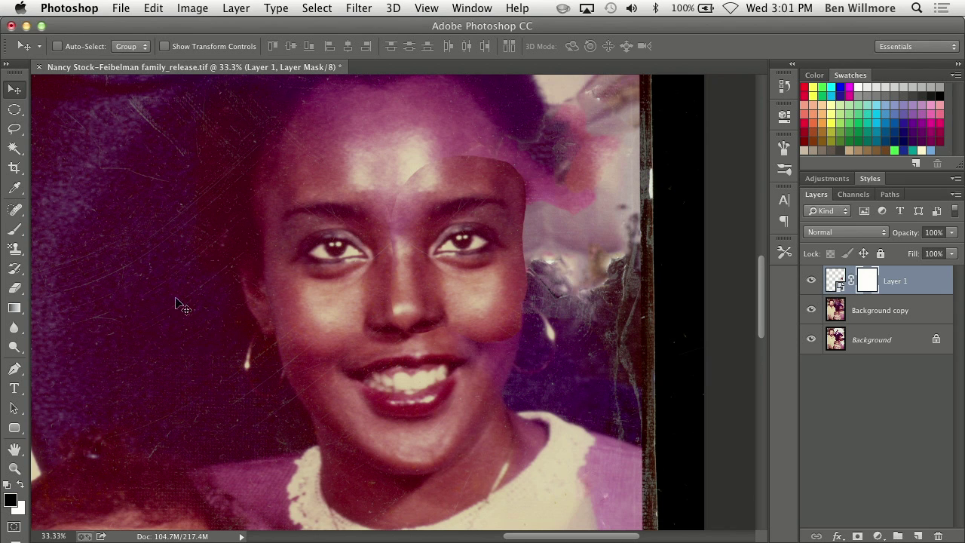
click(14, 229)
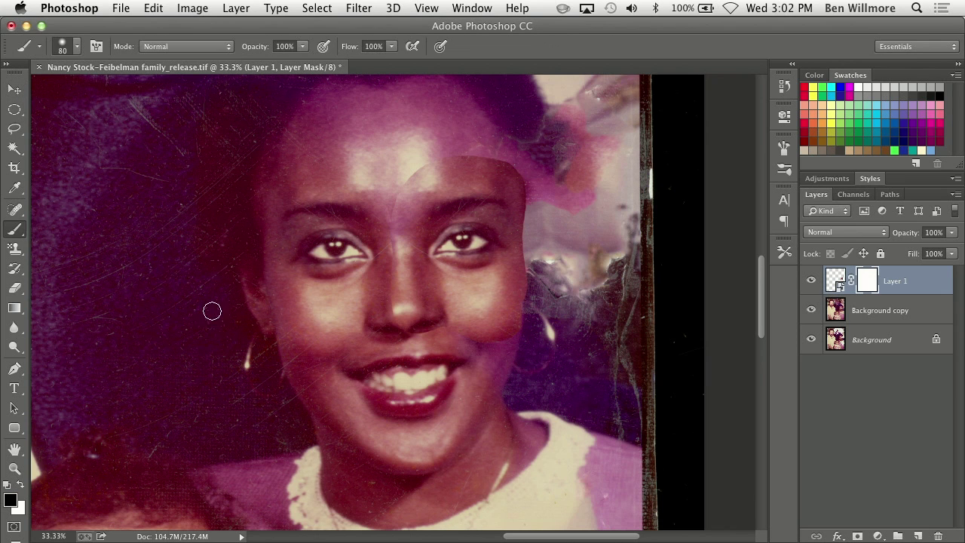
key(bracketright)
key(bracketright)
key(bracketright)
key(bracketright)
key(bracketright)
key(bracketright)
key(shift+bracketleft)
key(shift+bracketright)
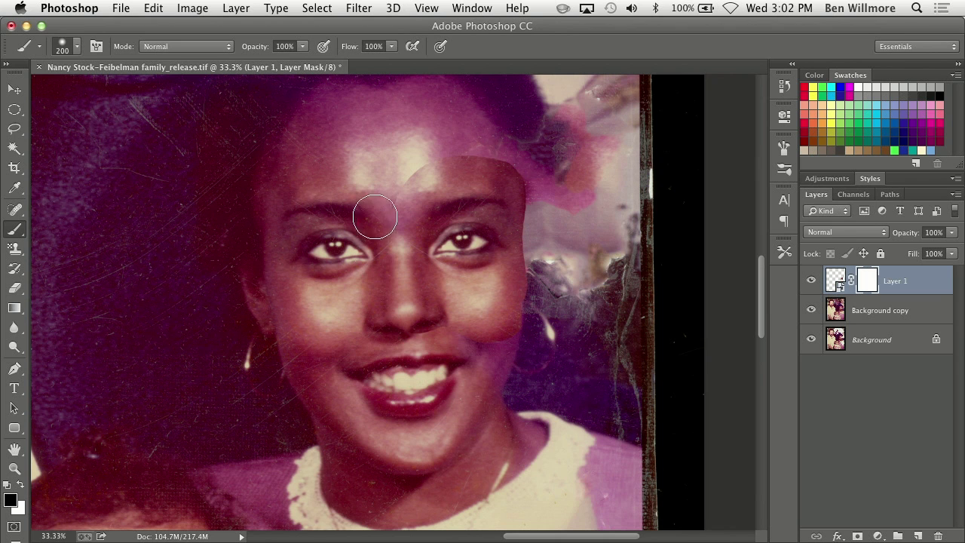
Paint on the mask to hide the patch edges across the forehead, cheek, jaw and earring
mouse_move(368, 205)
mouse_down()
mouse_move(387, 181)
mouse_move(364, 173)
mouse_move(345, 190)
mouse_move(384, 171)
mouse_move(421, 174)
mouse_move(444, 163)
mouse_move(414, 167)
mouse_move(438, 153)
mouse_move(516, 143)
mouse_up()
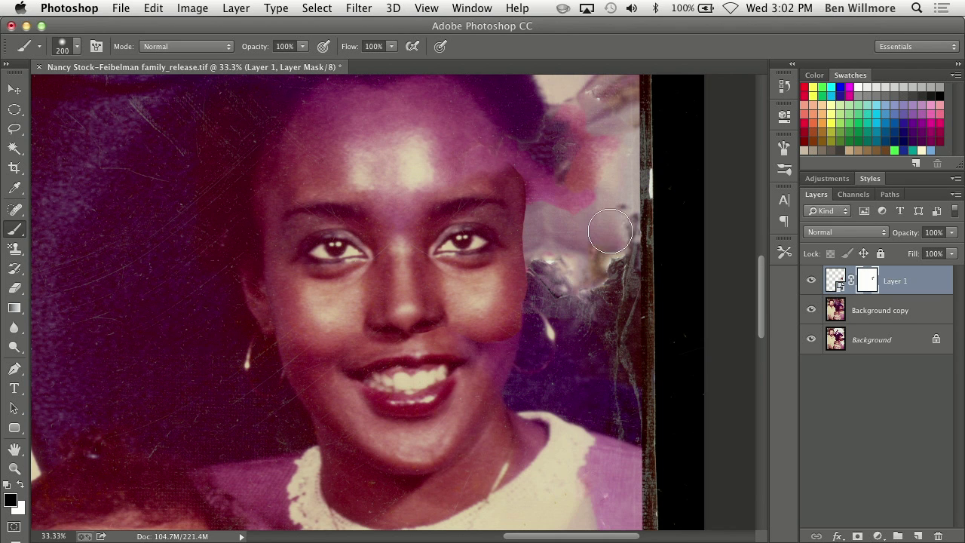
mouse_move(491, 349)
mouse_down()
mouse_move(470, 338)
mouse_move(516, 342)
mouse_move(538, 319)
mouse_move(541, 329)
mouse_up()
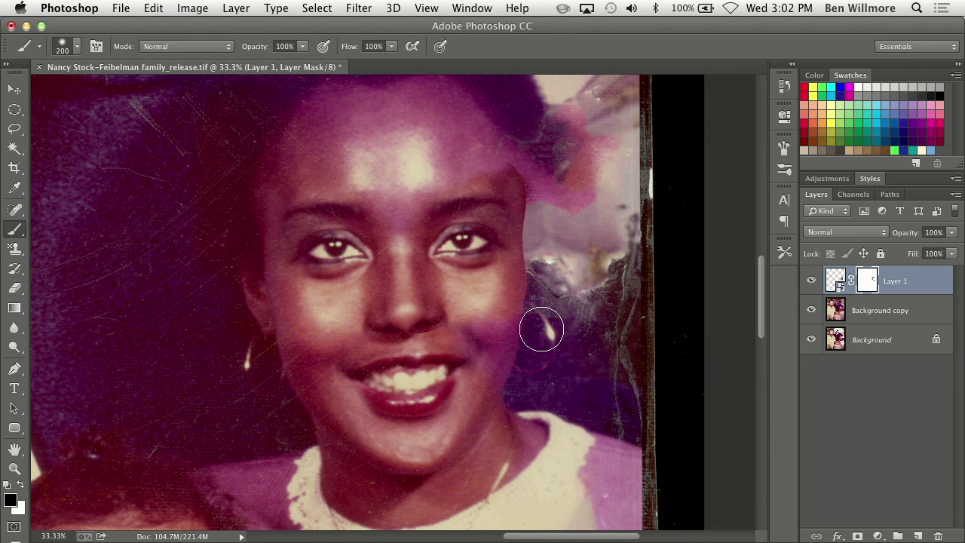
drag(541, 330, 563, 335)
mouse_move(562, 334)
mouse_down()
mouse_move(573, 300)
mouse_move(550, 314)
mouse_move(534, 309)
mouse_move(542, 232)
mouse_move(543, 331)
mouse_move(572, 153)
mouse_move(558, 209)
mouse_move(540, 226)
mouse_move(530, 155)
mouse_move(596, 179)
mouse_move(561, 200)
mouse_move(533, 168)
mouse_move(545, 209)
mouse_move(514, 158)
mouse_move(493, 149)
mouse_move(598, 157)
mouse_move(465, 158)
mouse_move(448, 168)
mouse_move(504, 163)
mouse_move(567, 218)
mouse_move(514, 163)
mouse_move(432, 161)
mouse_move(416, 177)
mouse_move(424, 183)
mouse_move(542, 134)
mouse_move(467, 166)
mouse_move(544, 173)
mouse_move(540, 331)
mouse_move(505, 363)
mouse_up()
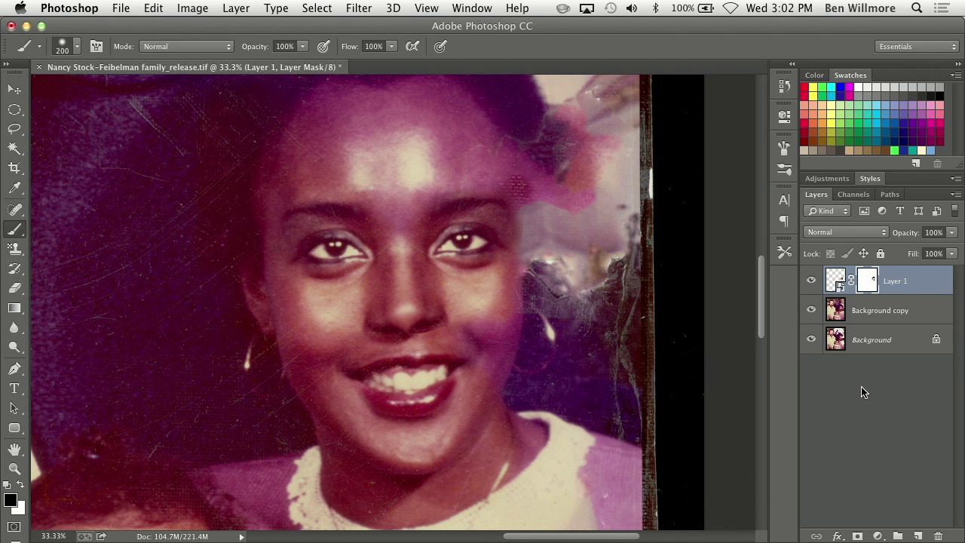
key(super+minus)
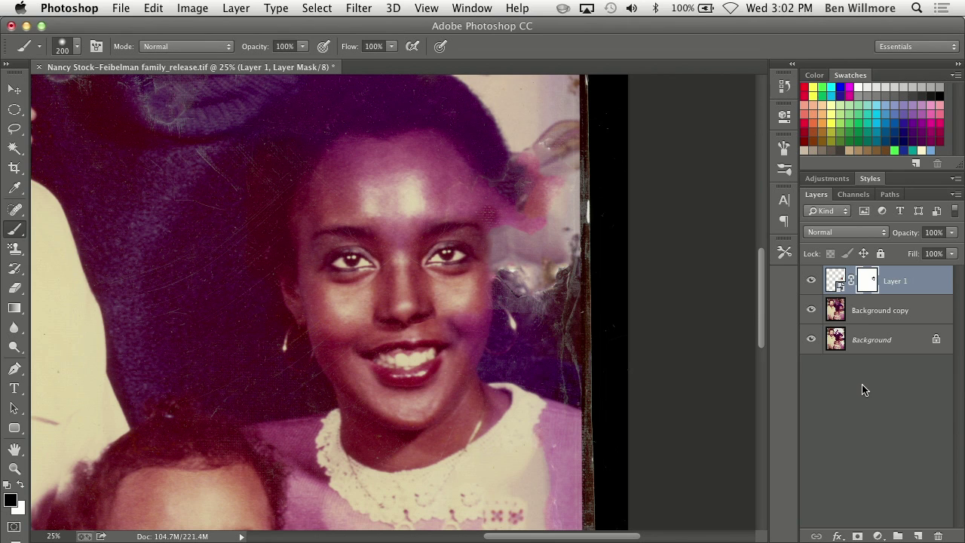
click(811, 280)
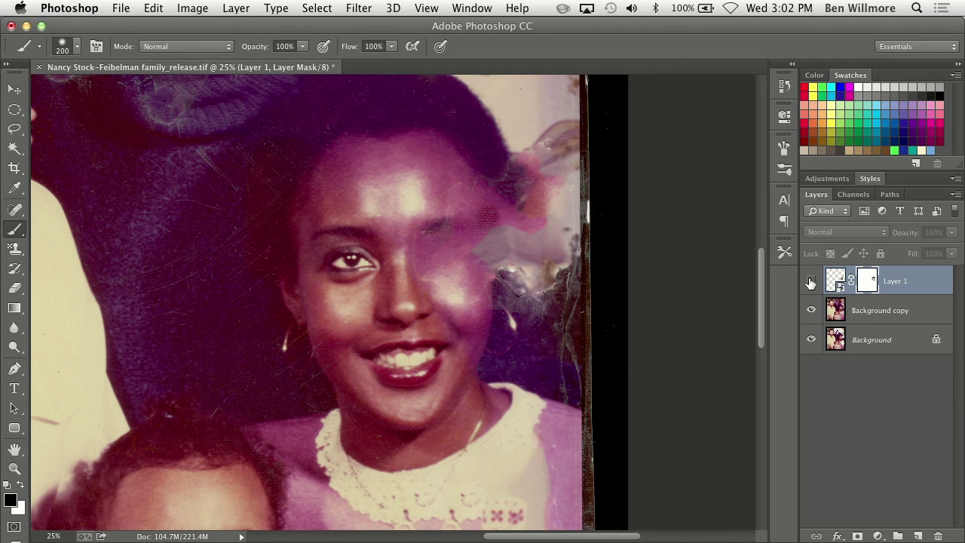
click(811, 281)
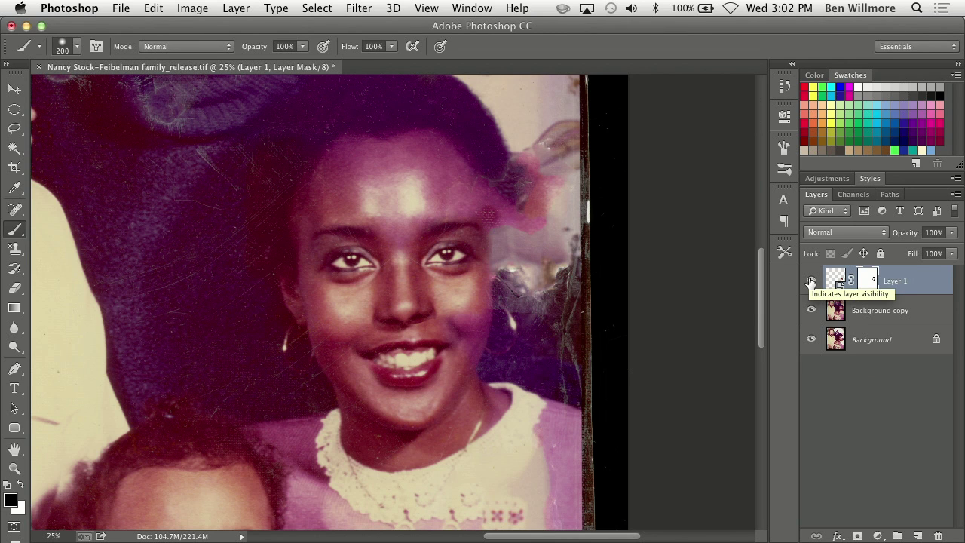
alt+click(810, 339)
alt+click(810, 339)
alt+click(810, 339)
alt+click(810, 339)
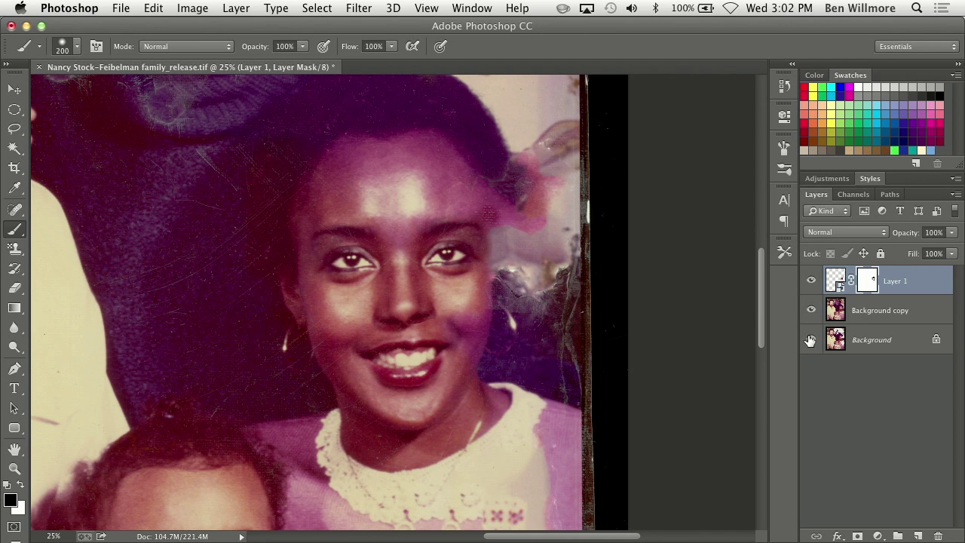